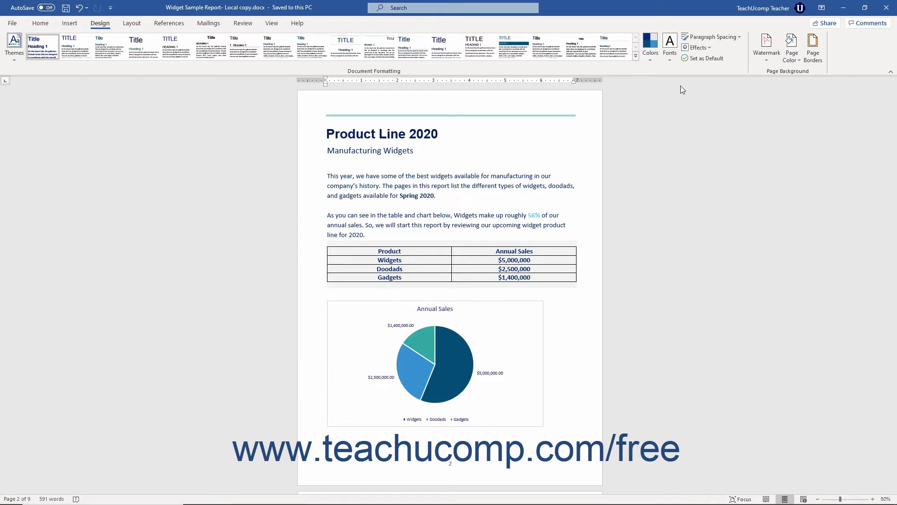
Step: Show the Design tab's Page Color palette of theme and standard colours
left_click(104, 23)
left_click(790, 58)
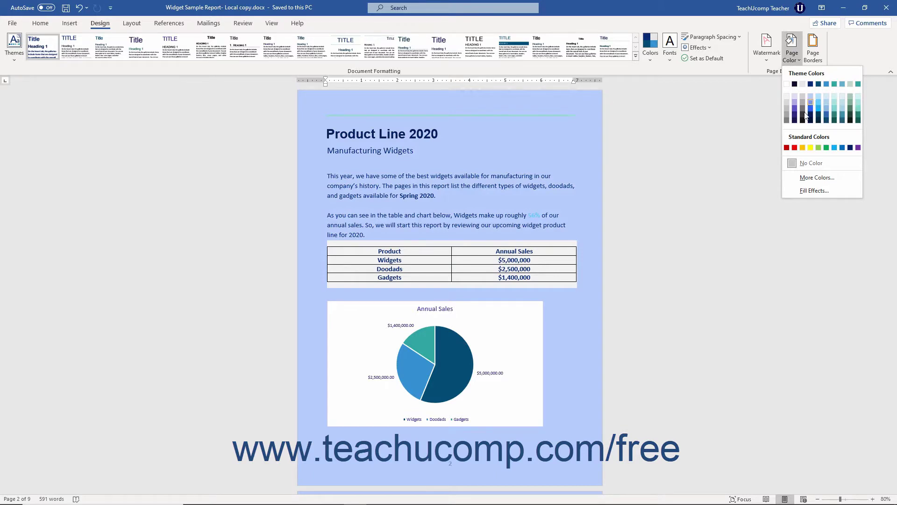
Step: Give the page a custom light blue background of RGB 156, 218, 238
left_click(814, 177)
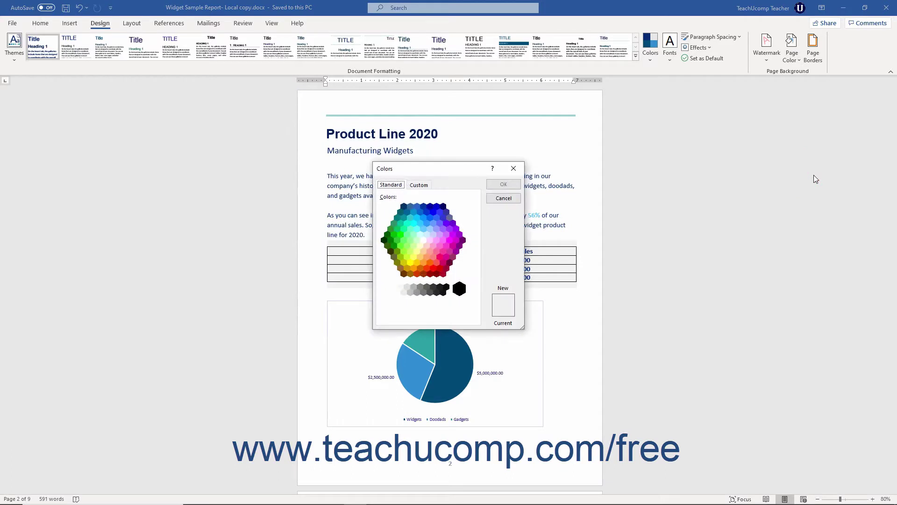
left_click(414, 225)
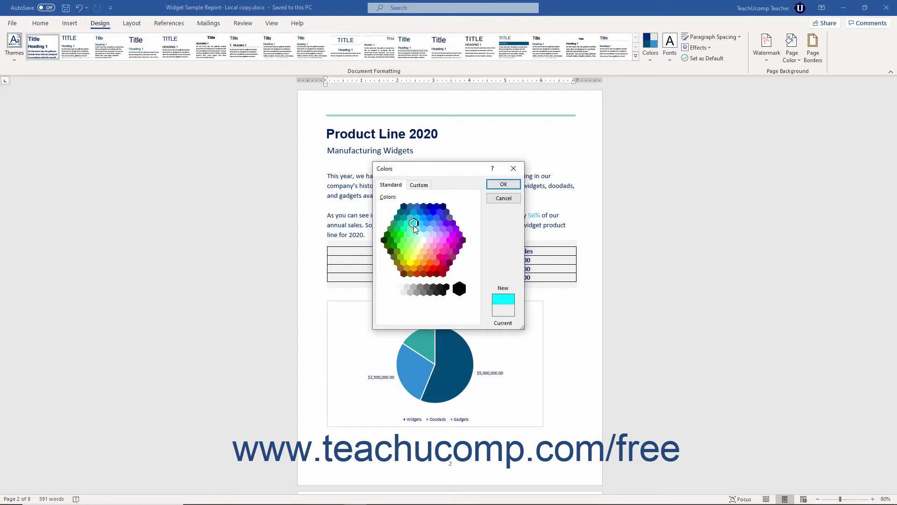
left_click(421, 185)
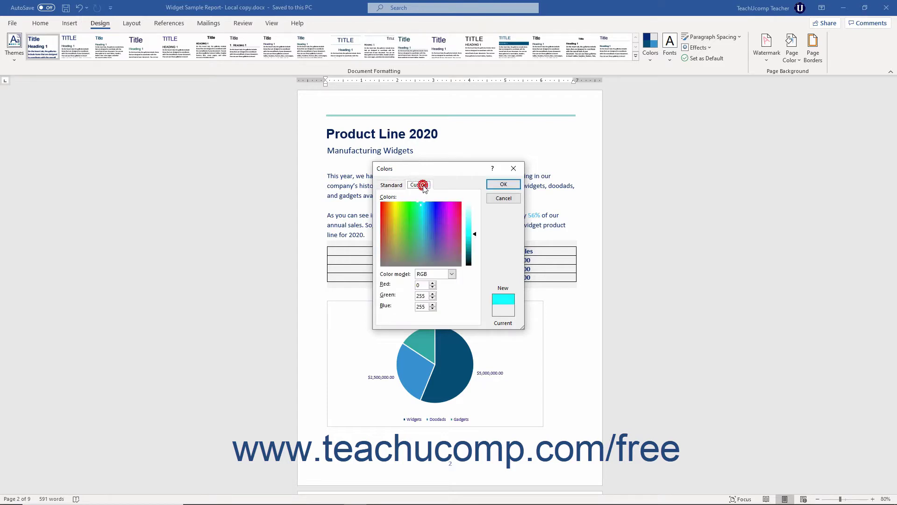
left_click(425, 220)
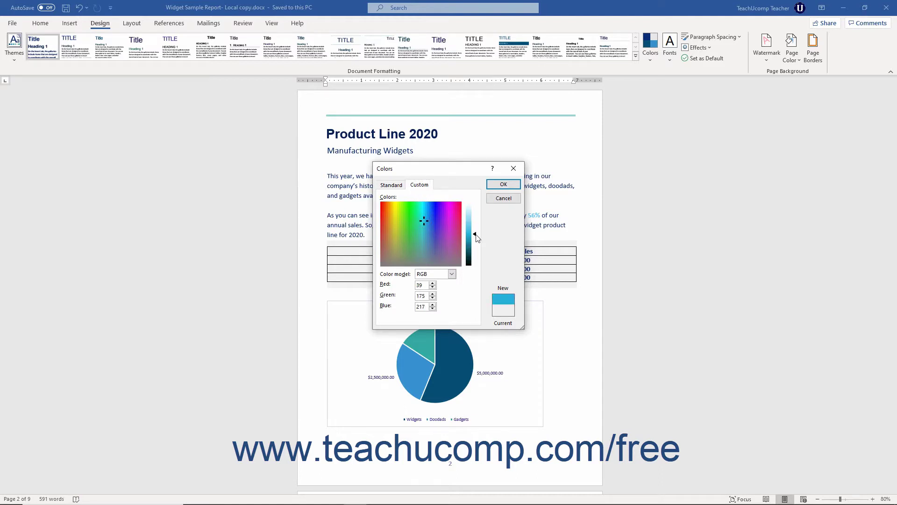
left_click_drag(476, 237, 476, 221)
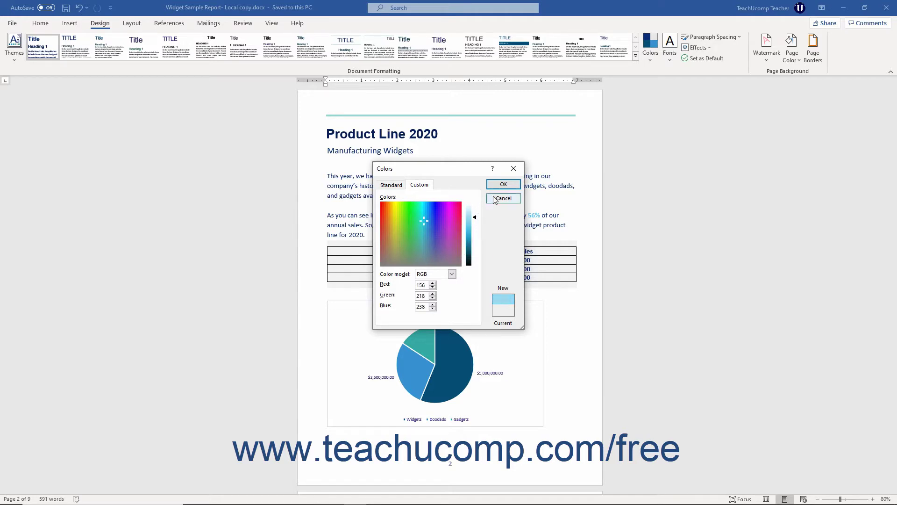
left_click(501, 185)
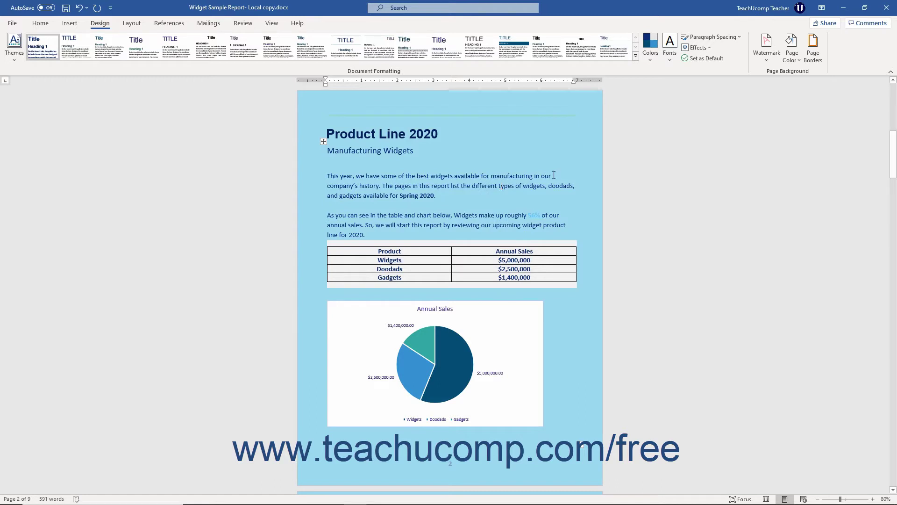
Step: Browse the Texture, Pattern and Picture page fills, then return to Gradient options
left_click(792, 47)
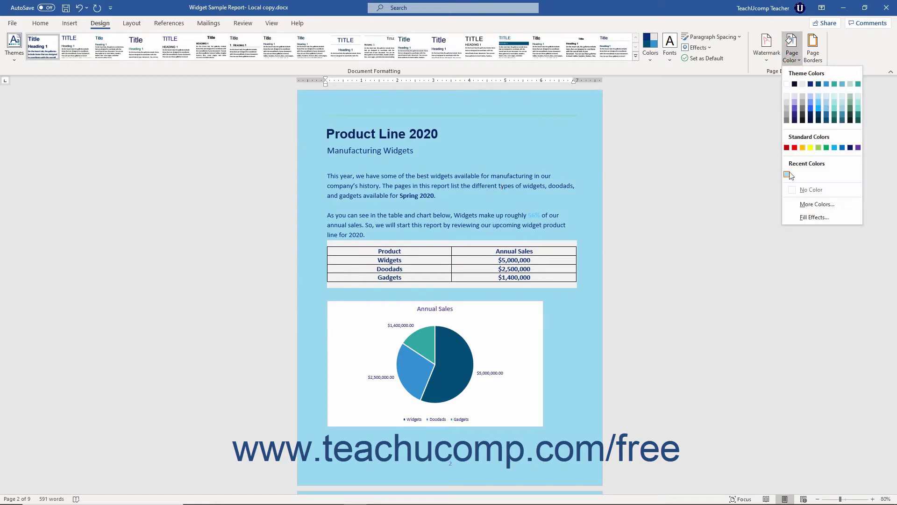
left_click(802, 217)
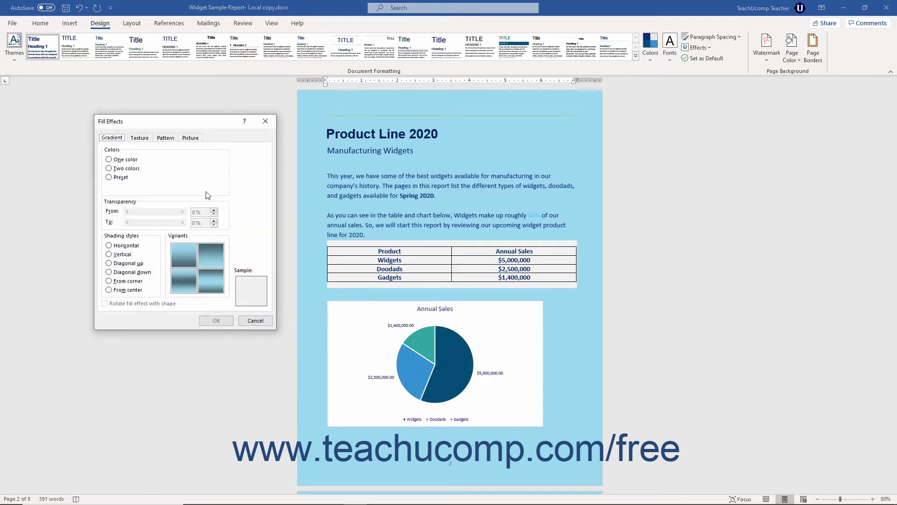
left_click(140, 138)
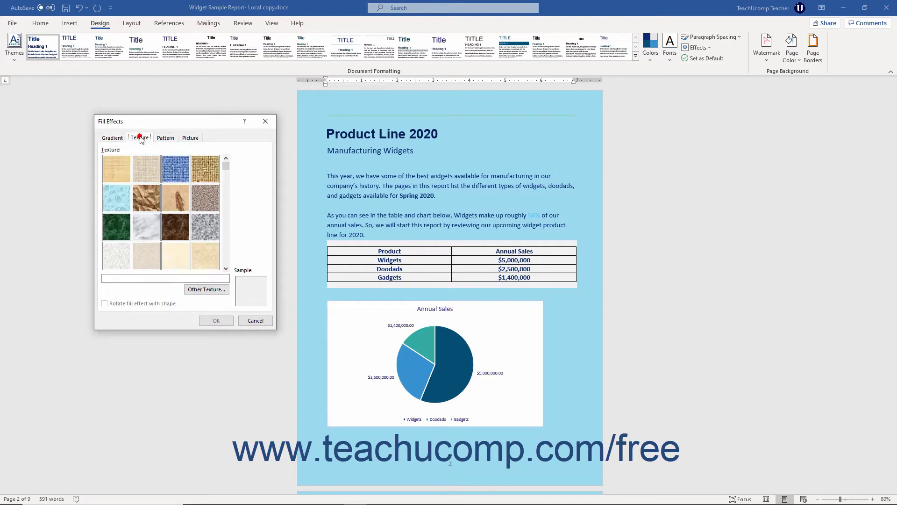
left_click(165, 138)
left_click(189, 139)
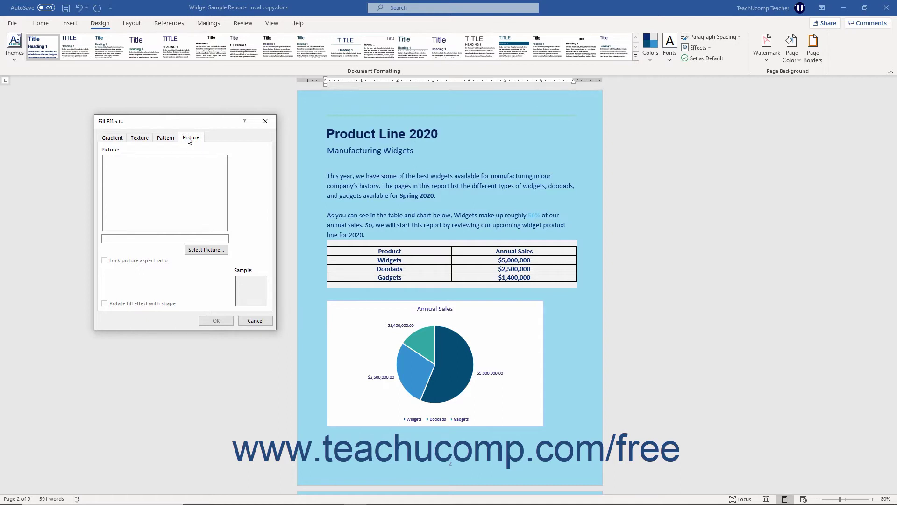
left_click(124, 140)
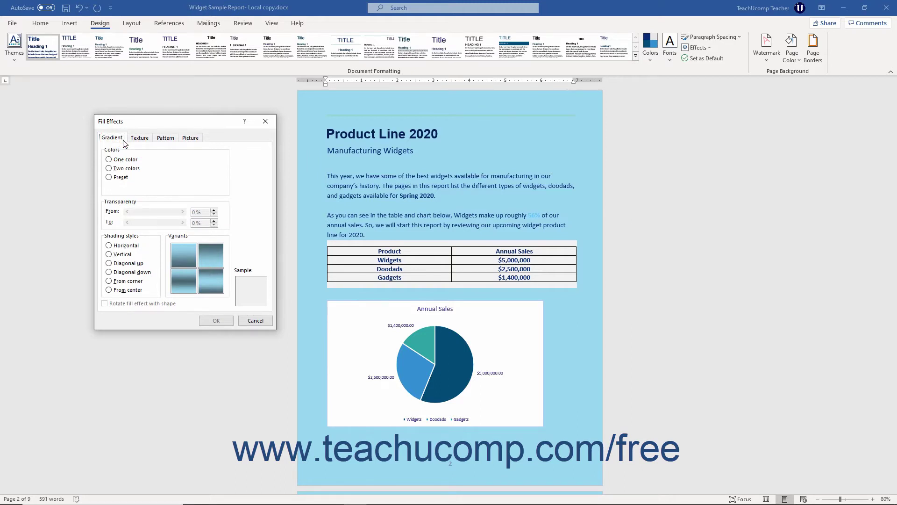
Step: Set a two-colour dark teal-to-light gradient with diagonal-up shading, bottom-left variant
left_click(123, 169)
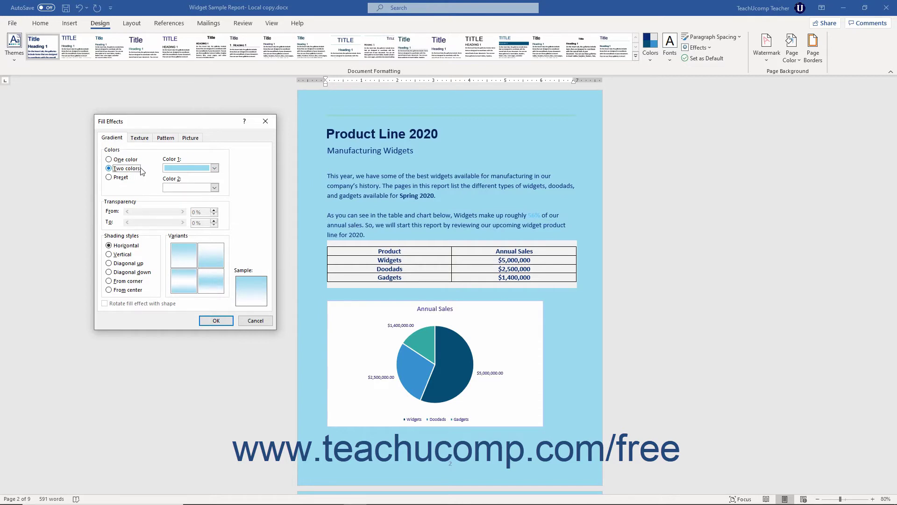
left_click(215, 168)
left_click(200, 191)
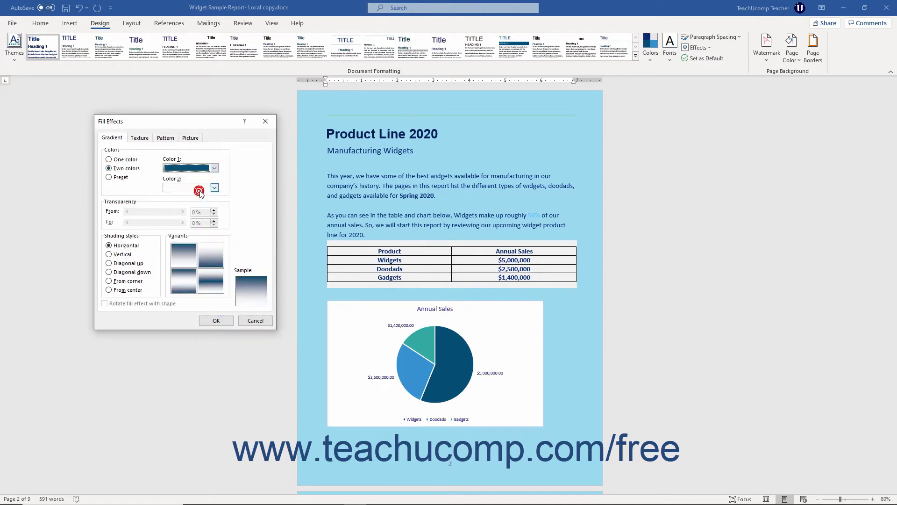
left_click(214, 187)
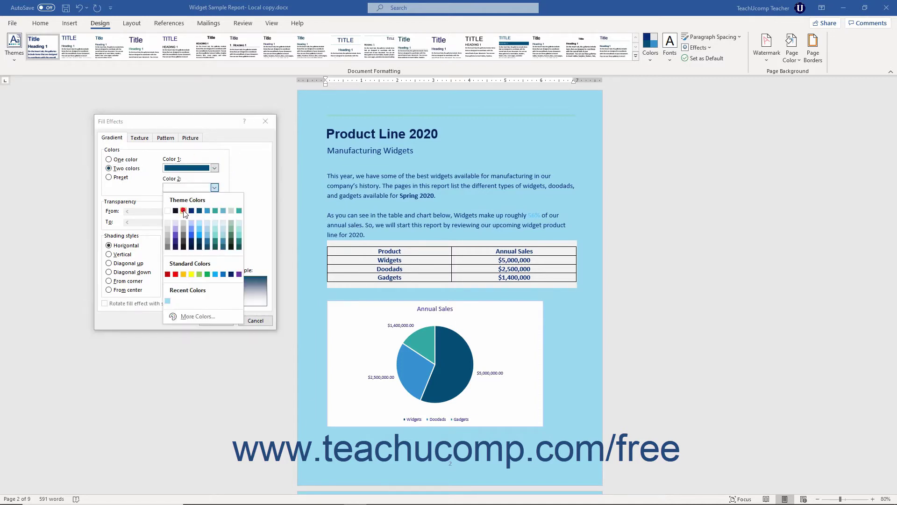
left_click(184, 210)
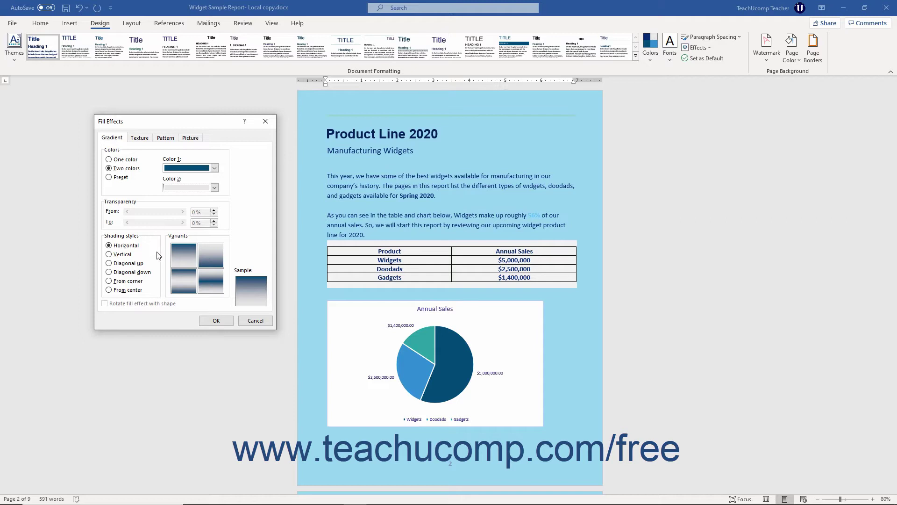
left_click(109, 264)
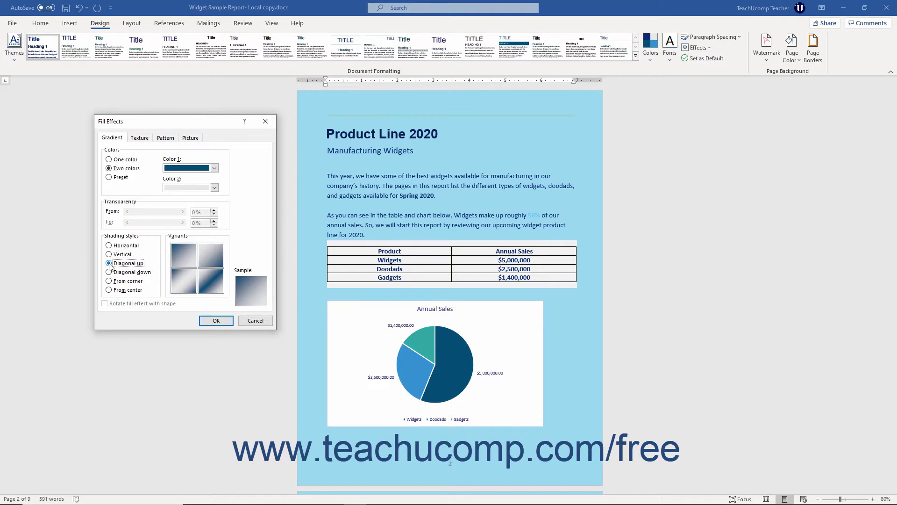
left_click(186, 280)
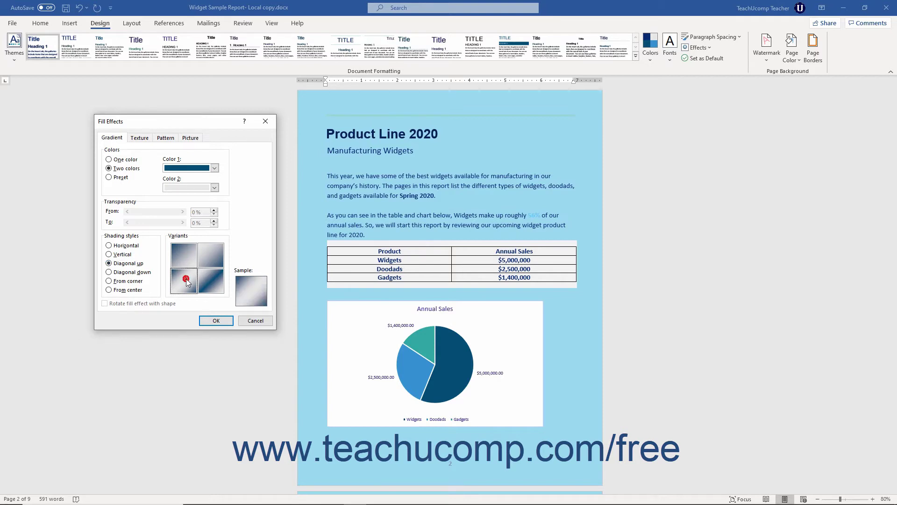
left_click(217, 321)
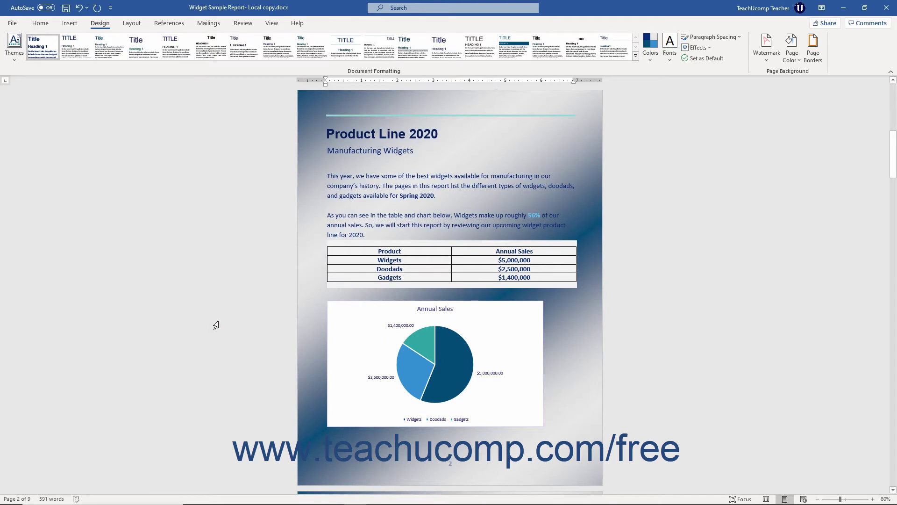
Step: Replace the gradient page background with the White marble texture
left_click(791, 47)
left_click(809, 218)
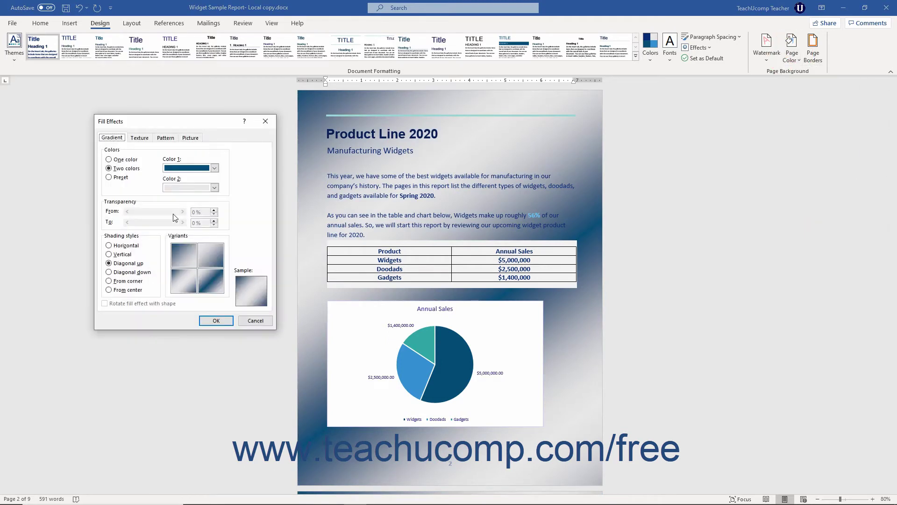
left_click(140, 137)
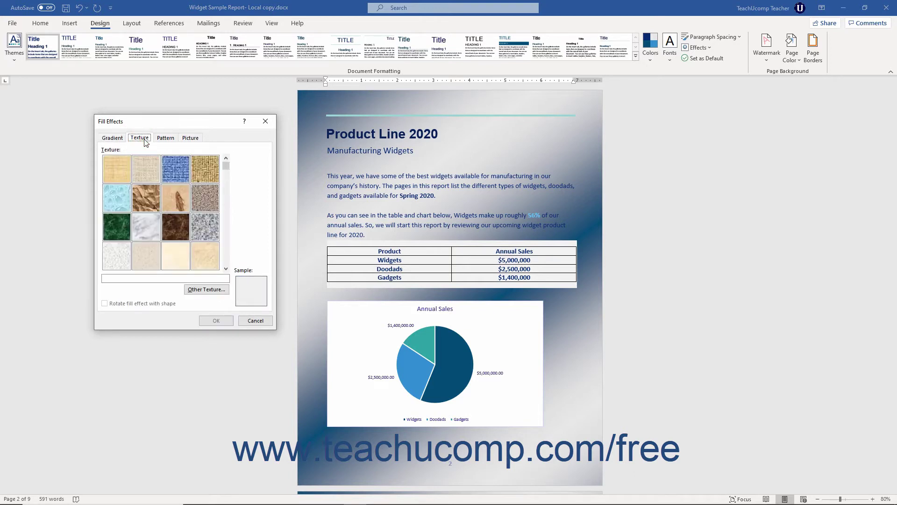
left_click(145, 219)
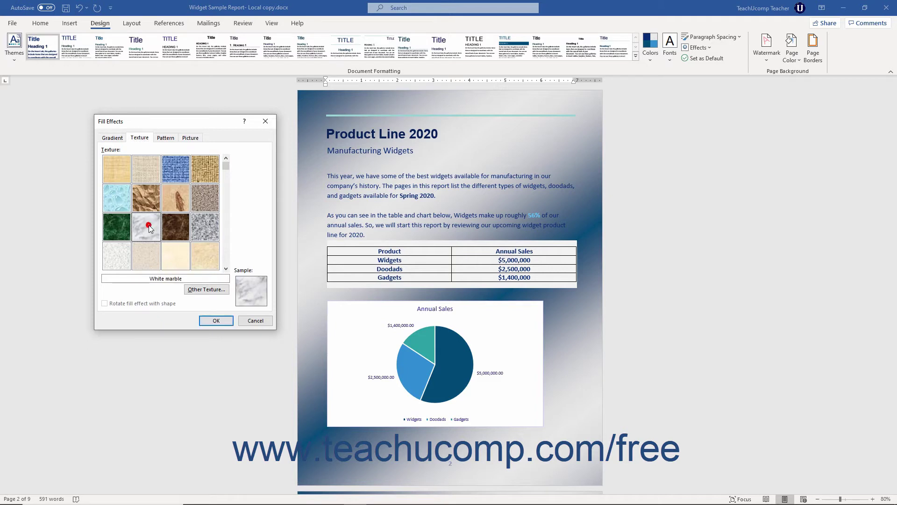
left_click(215, 322)
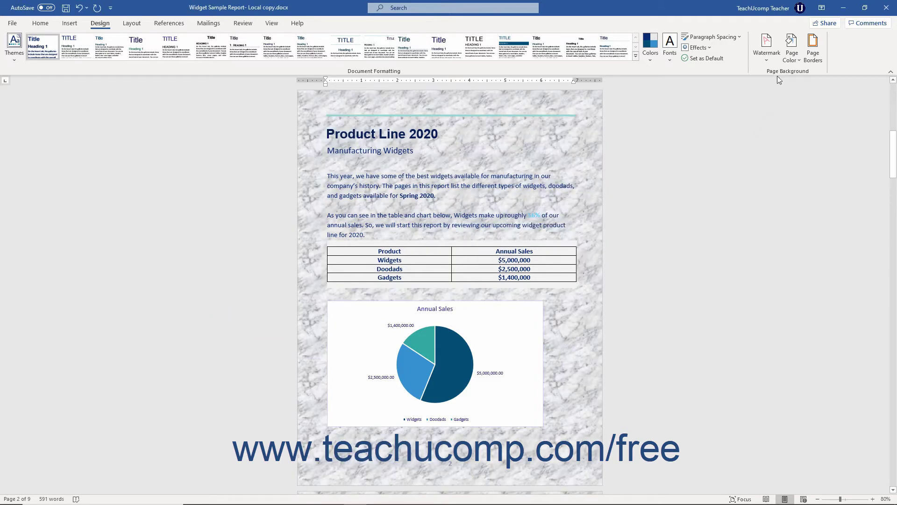
left_click(792, 46)
Step: Apply a Vertical stripes: Dark pattern with a teal background colour to the page
left_click(803, 220)
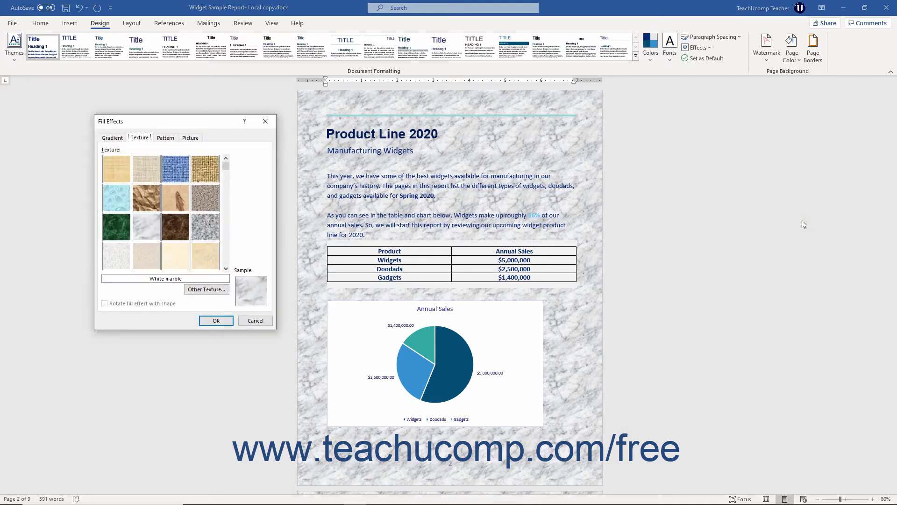
left_click(166, 138)
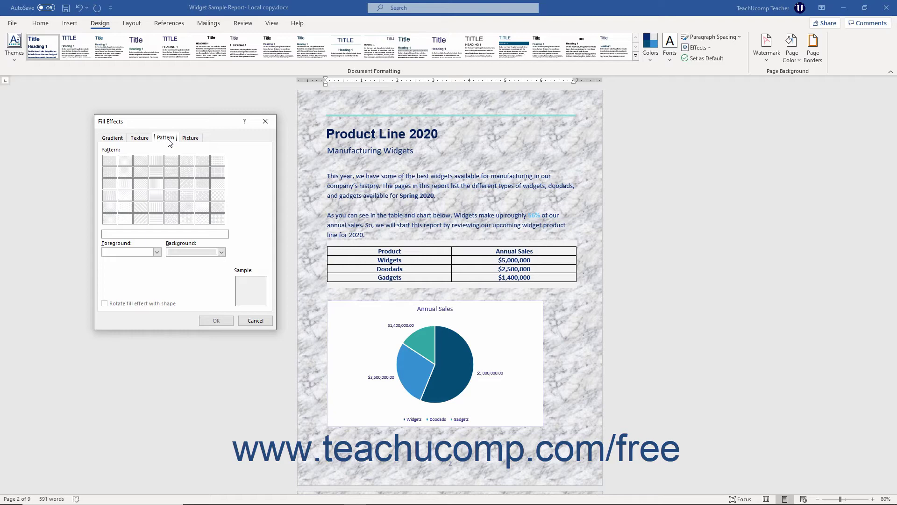
left_click(156, 207)
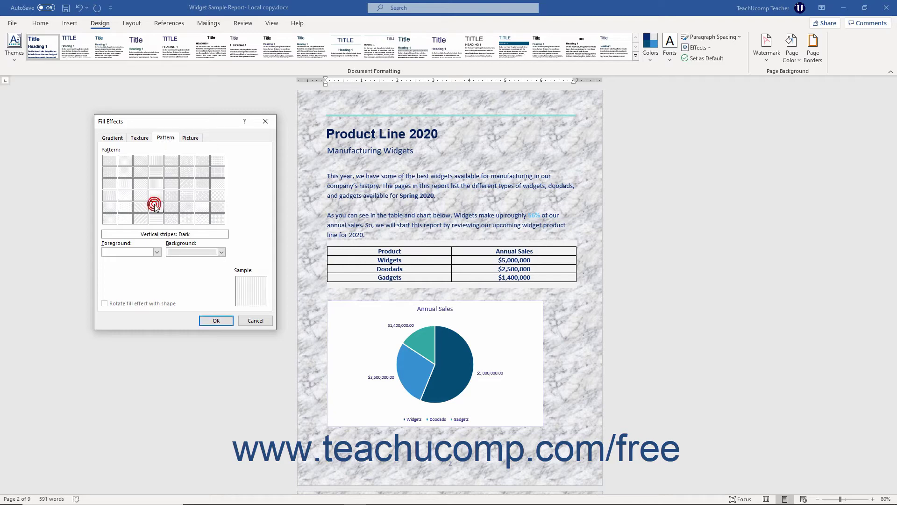
left_click(176, 254)
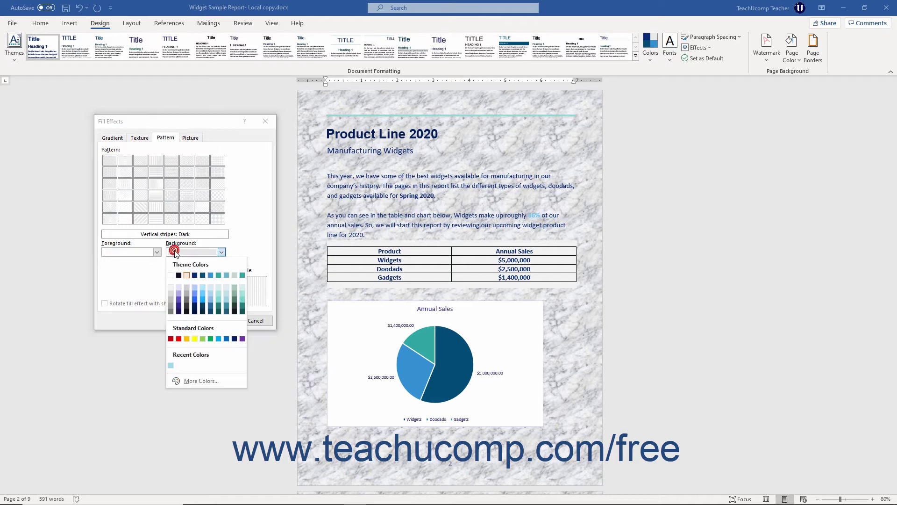
left_click(225, 277)
left_click(223, 320)
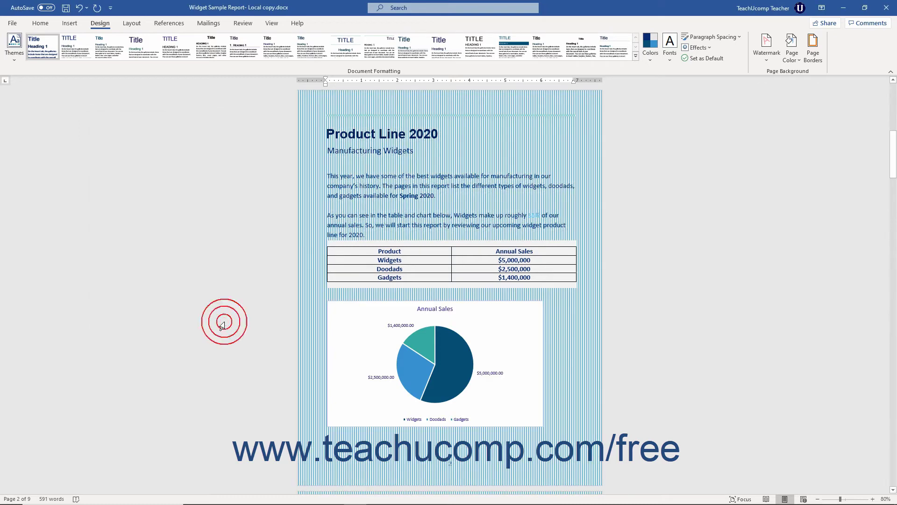
Step: Load wreath.jpg from a file as the Fill Effects background picture
left_click(791, 47)
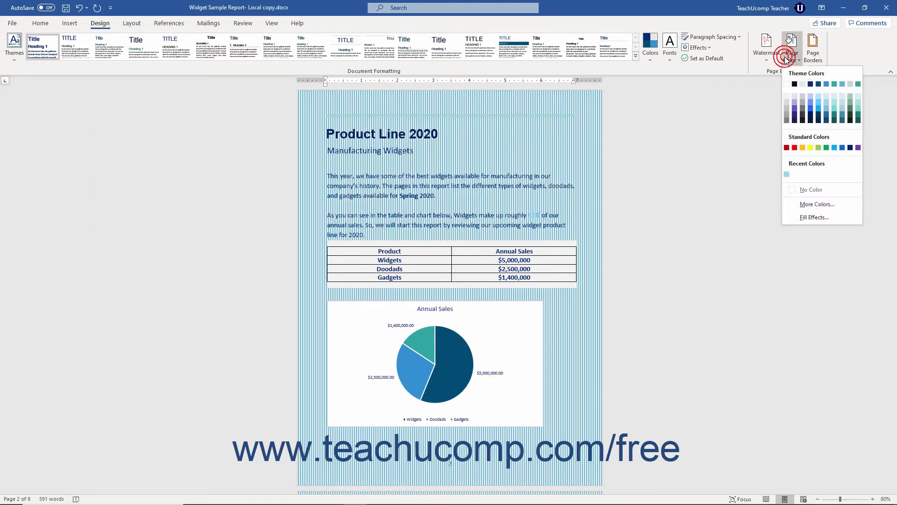
left_click(814, 218)
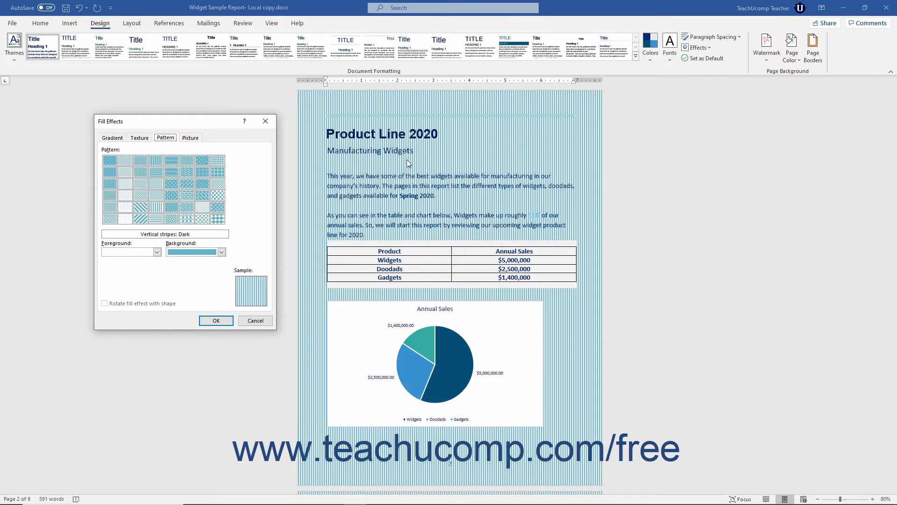
left_click(193, 140)
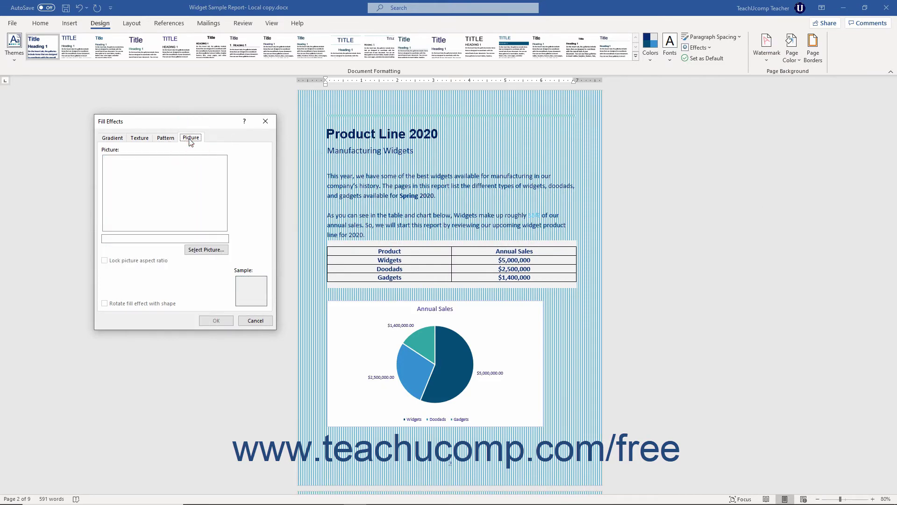
left_click(196, 251)
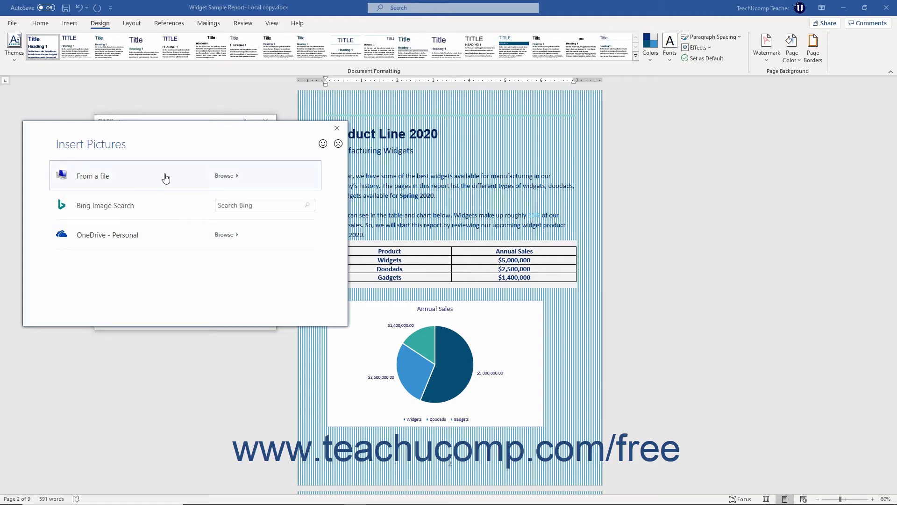
left_click(234, 177)
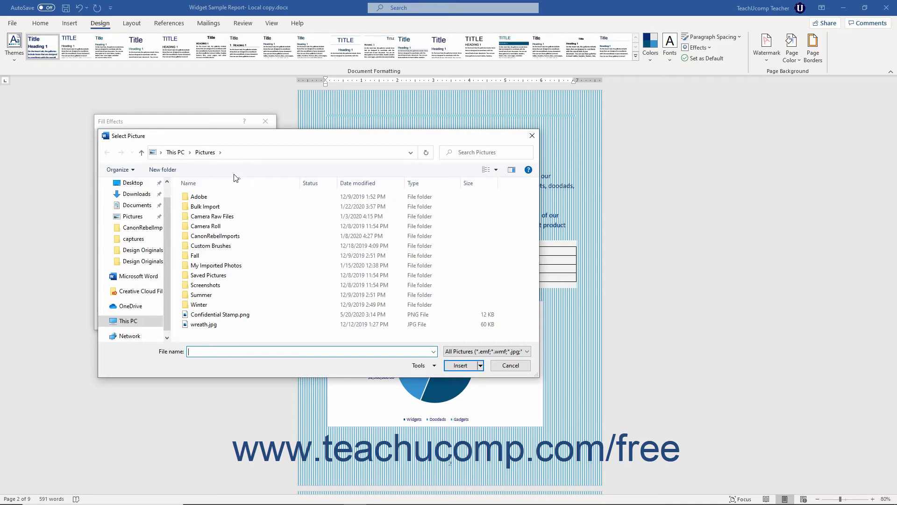
left_click(201, 324)
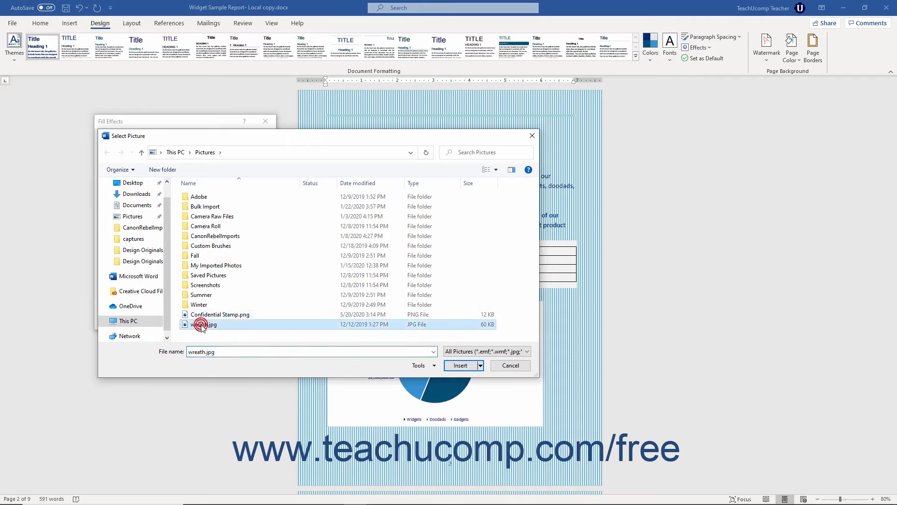
left_click(453, 366)
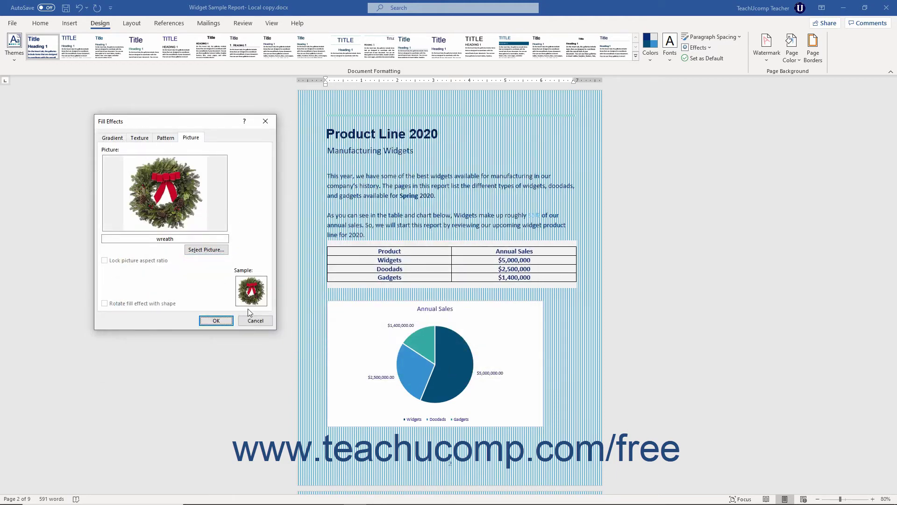
Step: Swap the wreath for the Bing image manufacturing-indonesia-02, found by searching 'manufacturing'
left_click(206, 249)
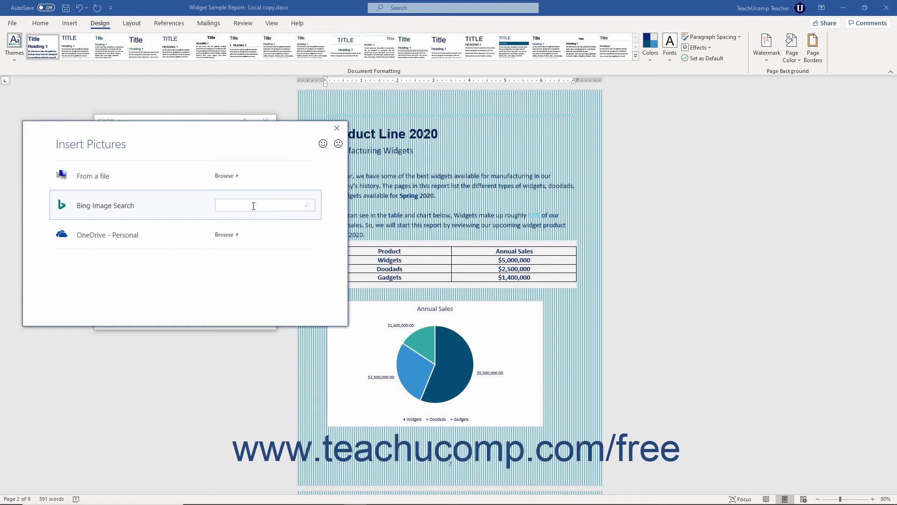
type("manufacturing")
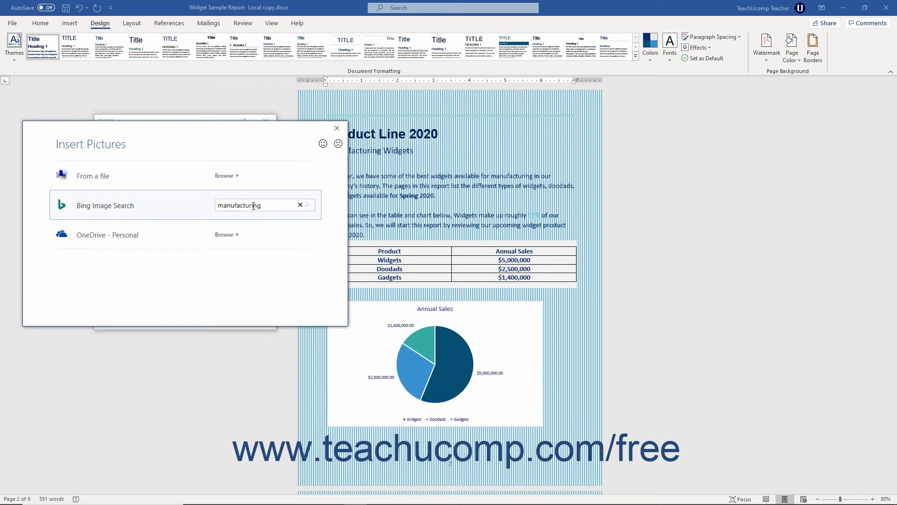
left_click(308, 211)
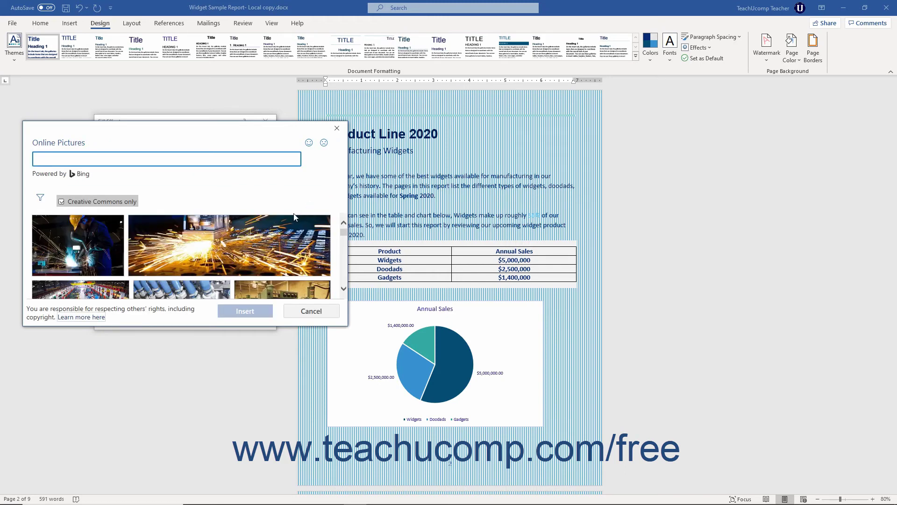
left_click(258, 241)
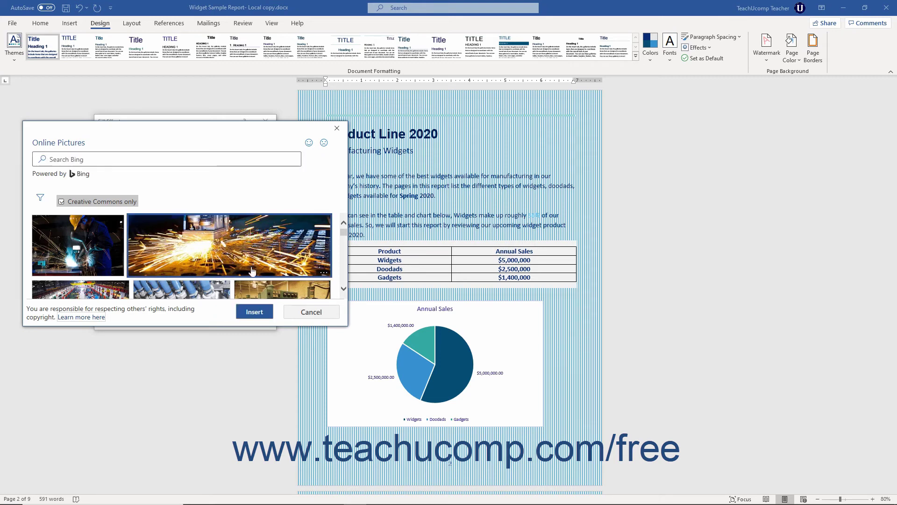
left_click(254, 311)
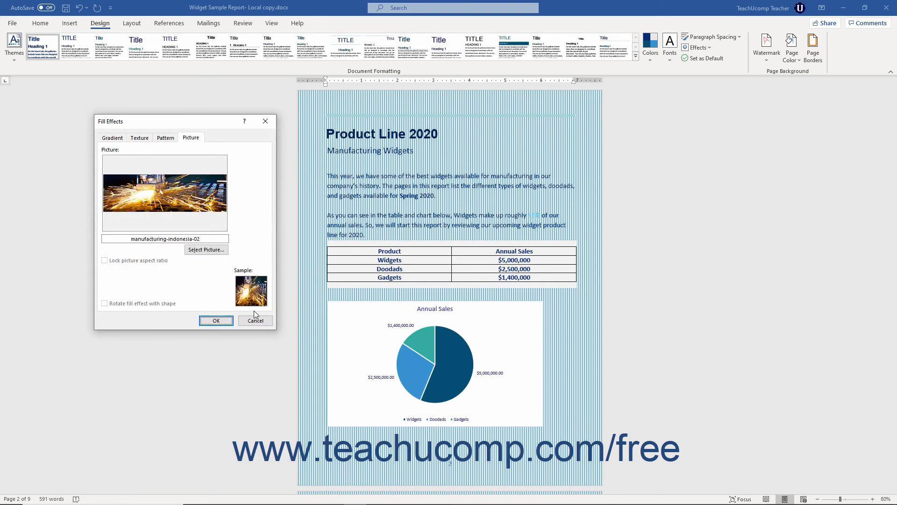
left_click(211, 250)
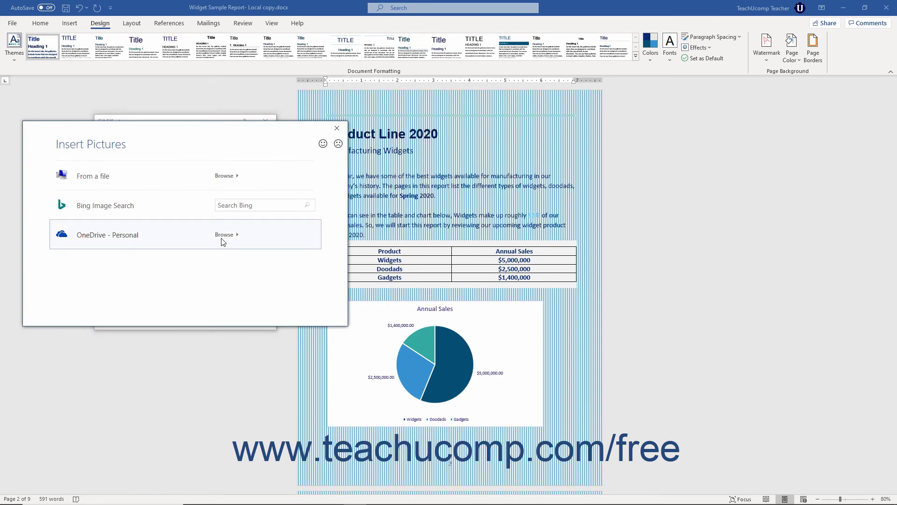
left_click(221, 239)
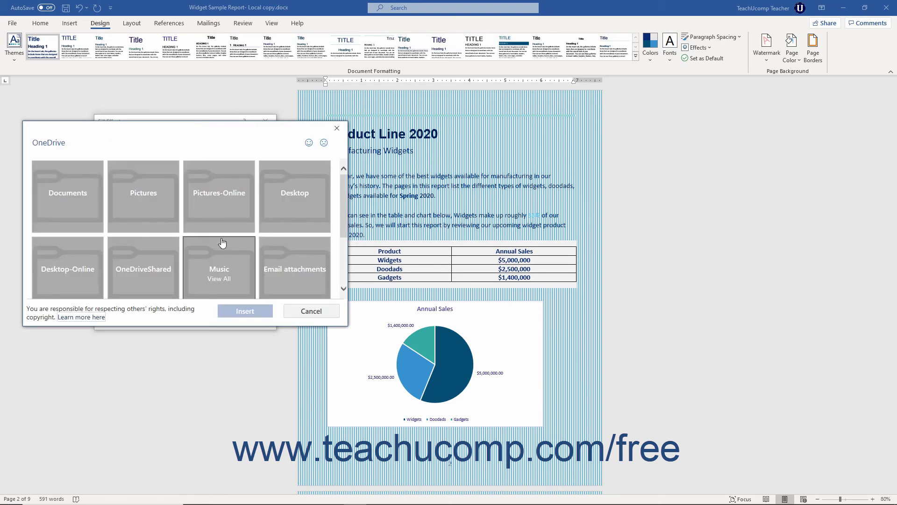
left_click(161, 216)
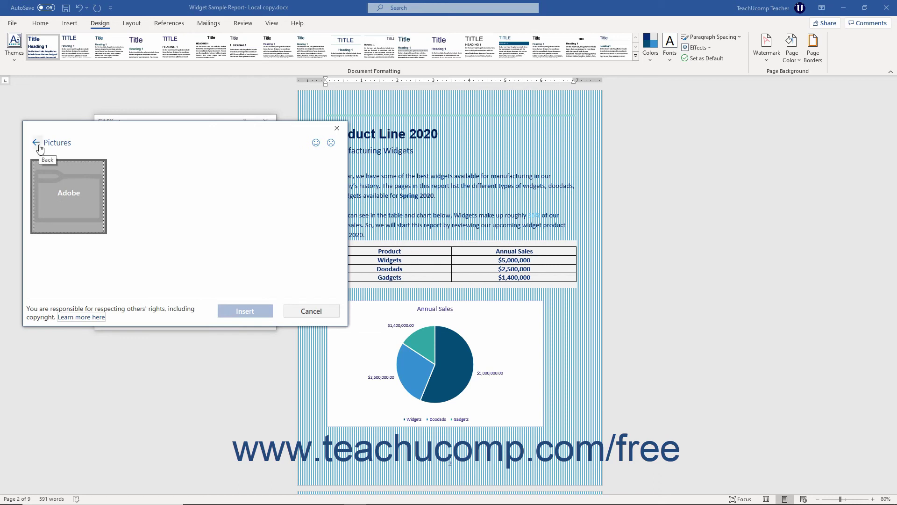
left_click(38, 146)
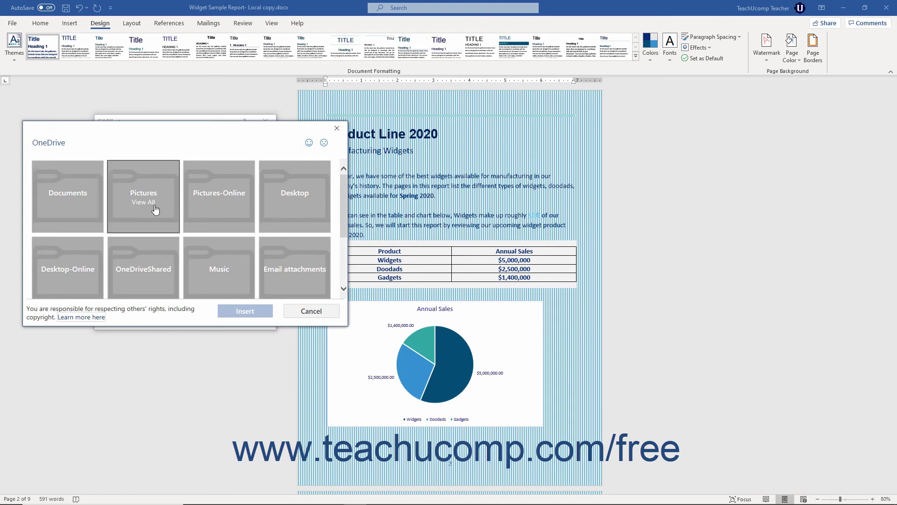
left_click(224, 209)
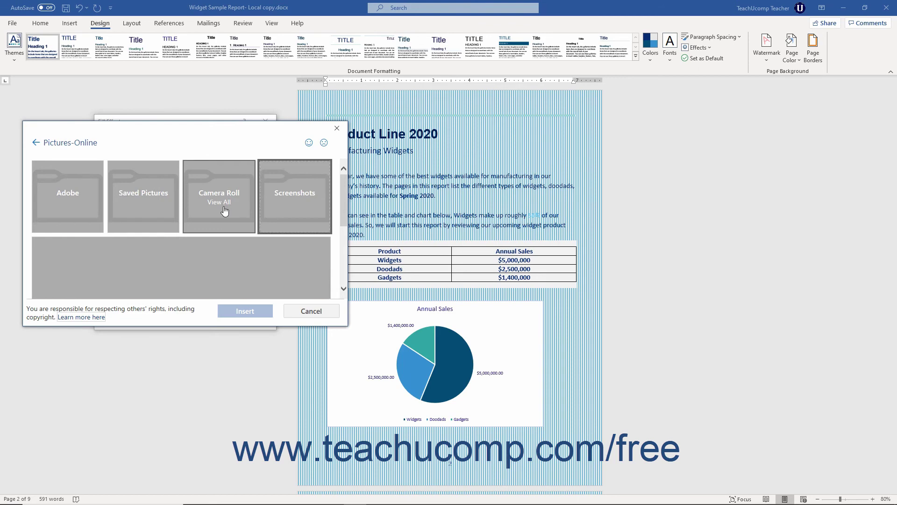
left_click(212, 258)
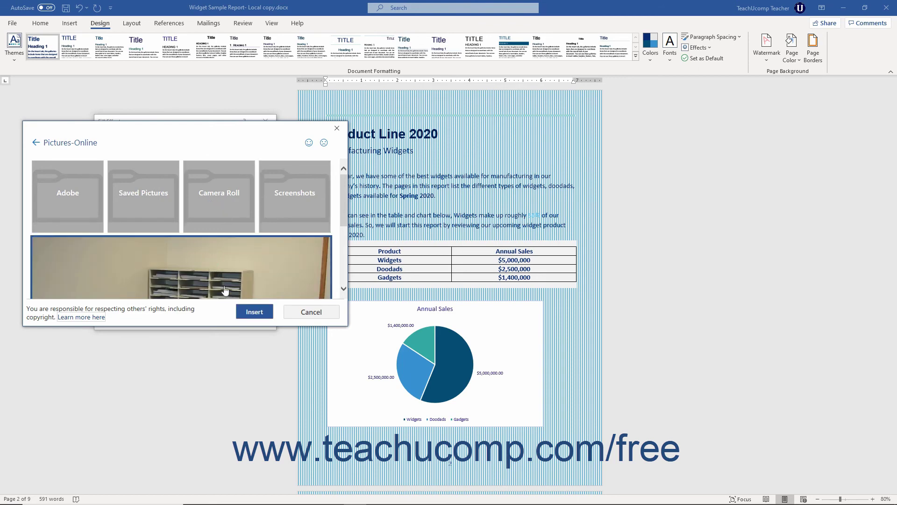
left_click(247, 316)
left_click(602, 319)
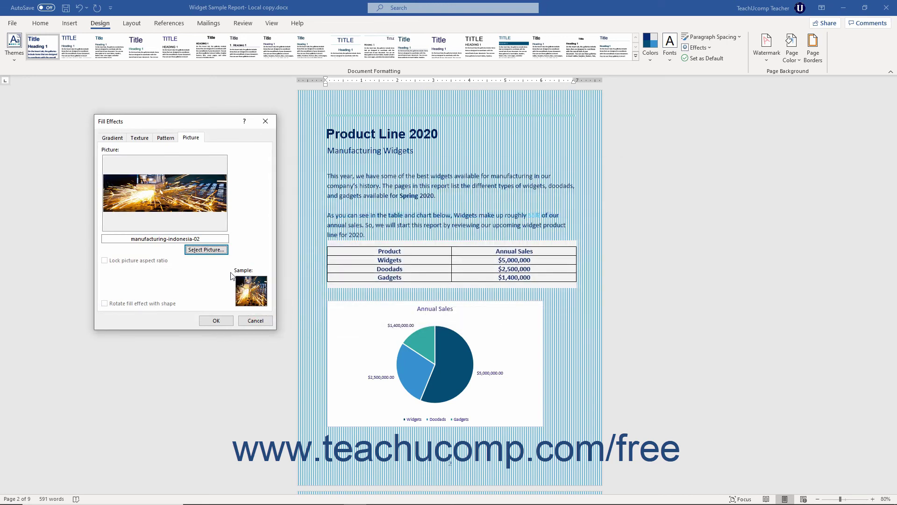
Step: Apply the sparks manufacturing picture as the report page background
left_click(216, 321)
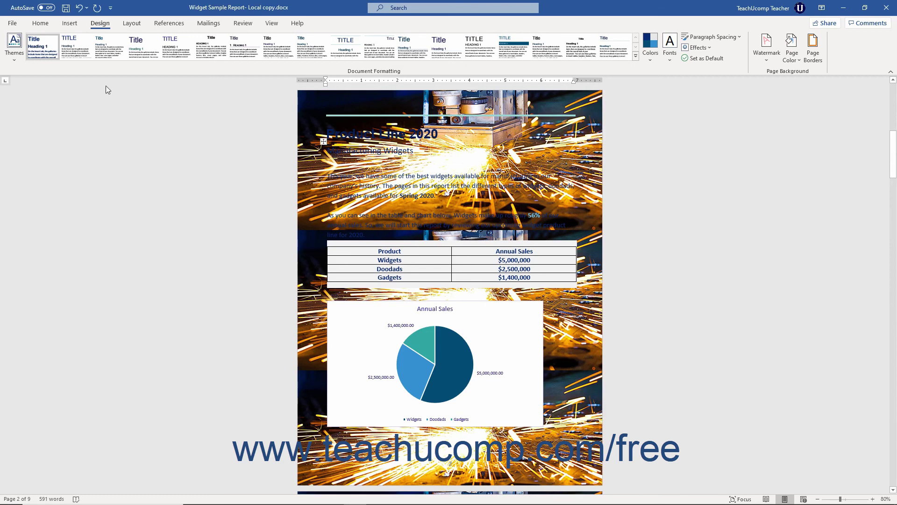
left_click(103, 25)
Step: Remove the sparks picture background by setting Page Color to No Color
left_click(794, 63)
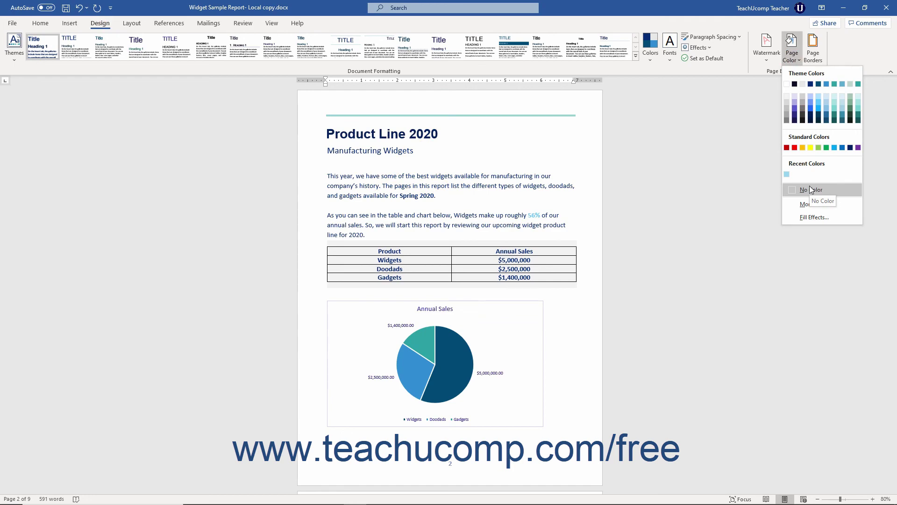
left_click(810, 188)
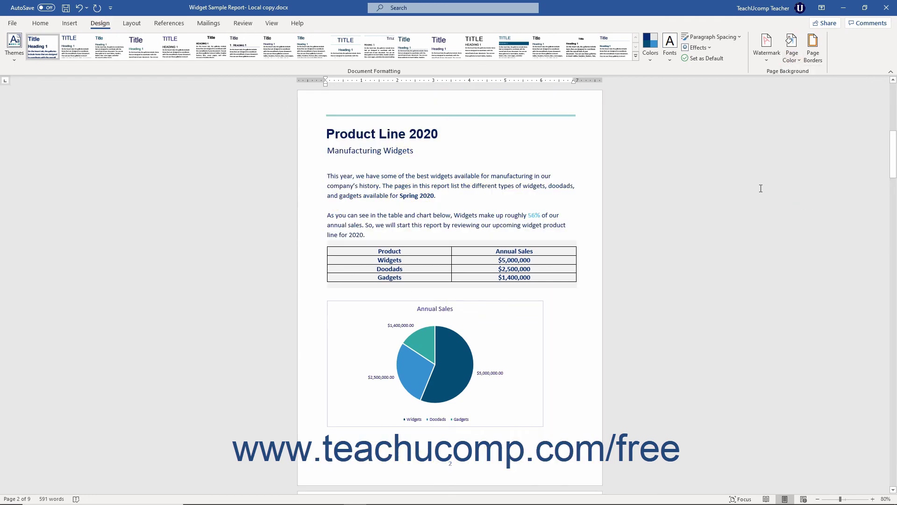